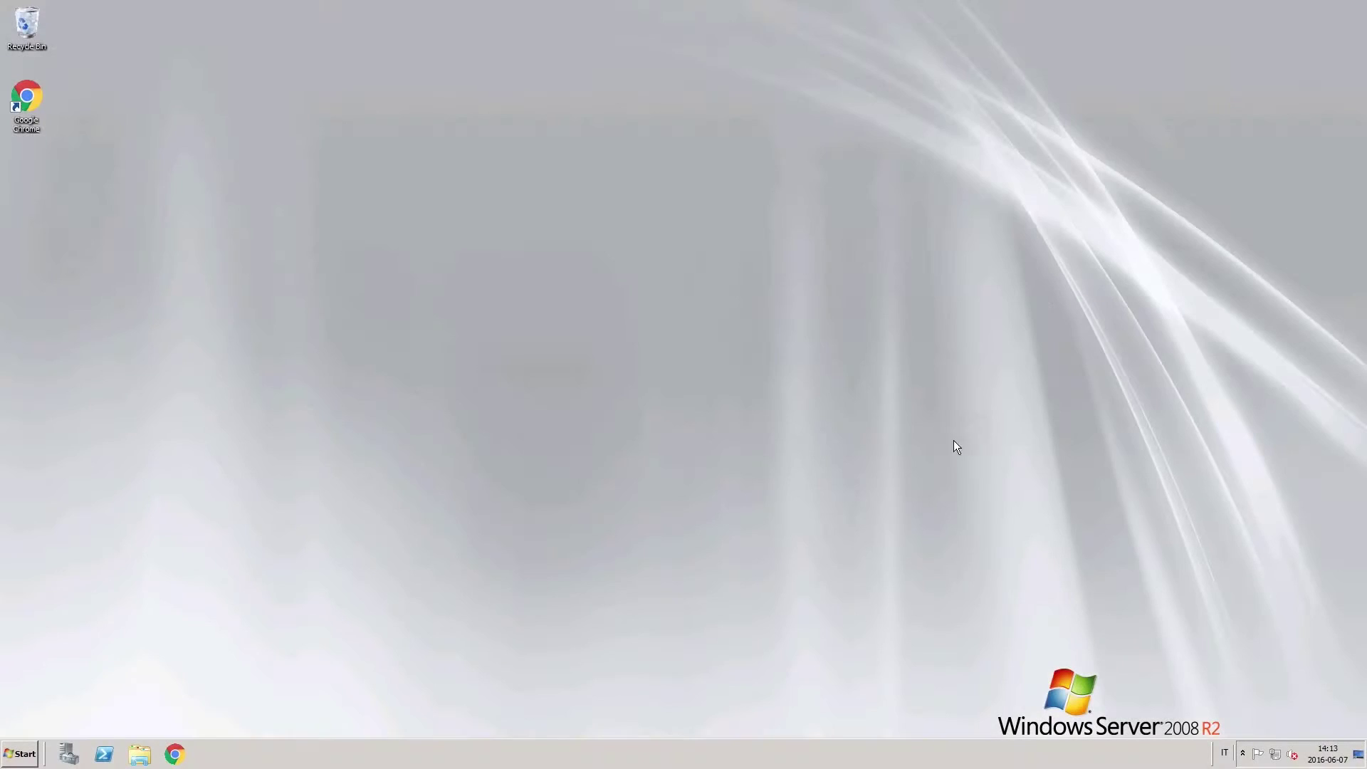
Launch the QlikView Management Console from a Start menu search for 'qlik'
{"action": "left_click", "coordinate": [24, 756]}
{"action": "type", "text": "qlik"}
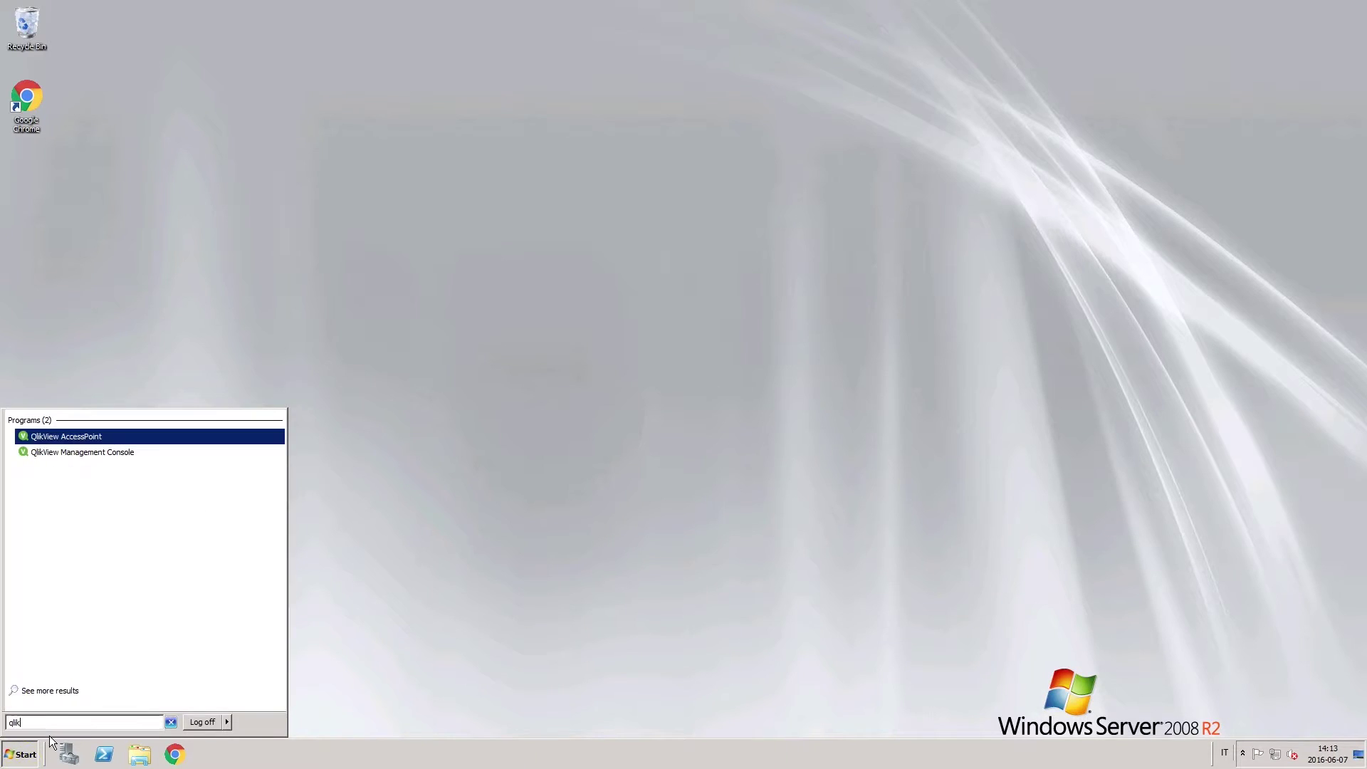
{"action": "left_click", "coordinate": [100, 461]}
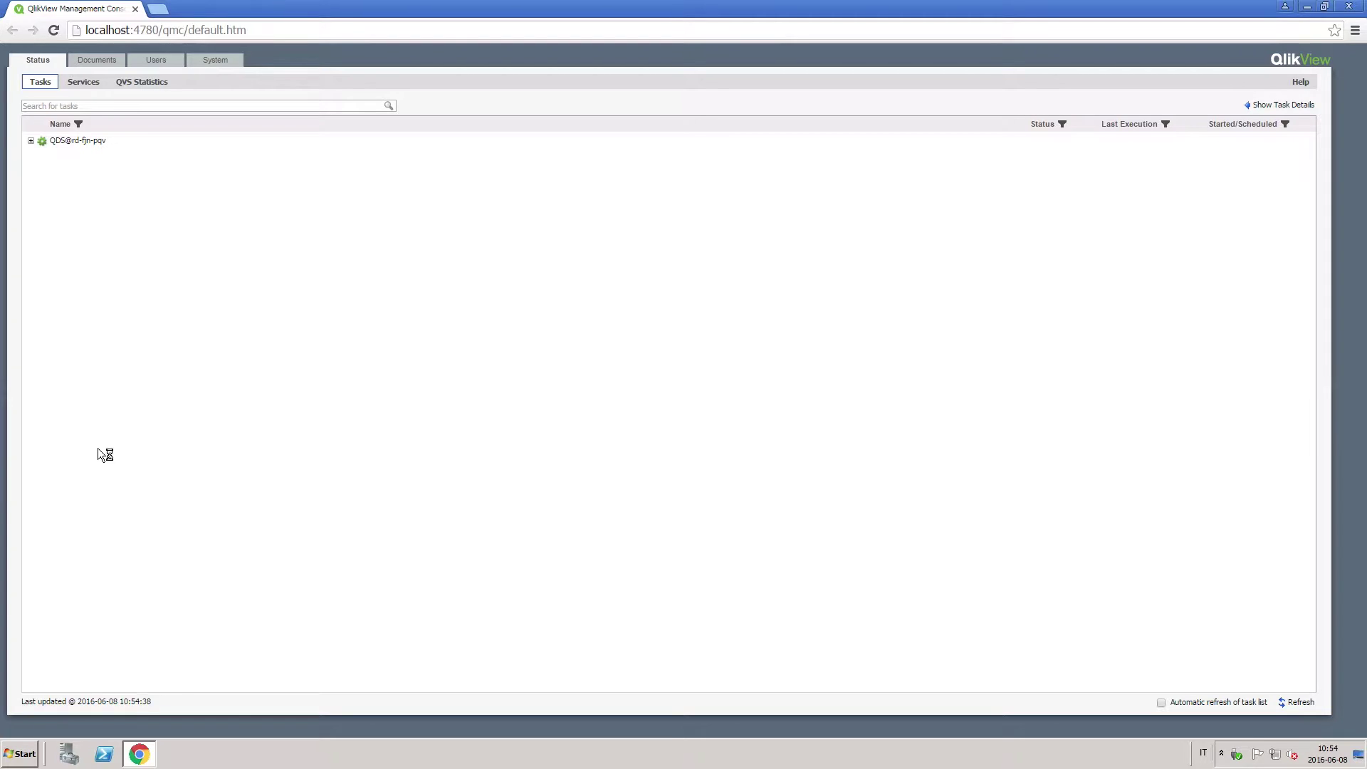
Point the QVWS AccessPoint server connection to QVS@rd-fjn-pqv and apply it
{"action": "left_click", "coordinate": [213, 64]}
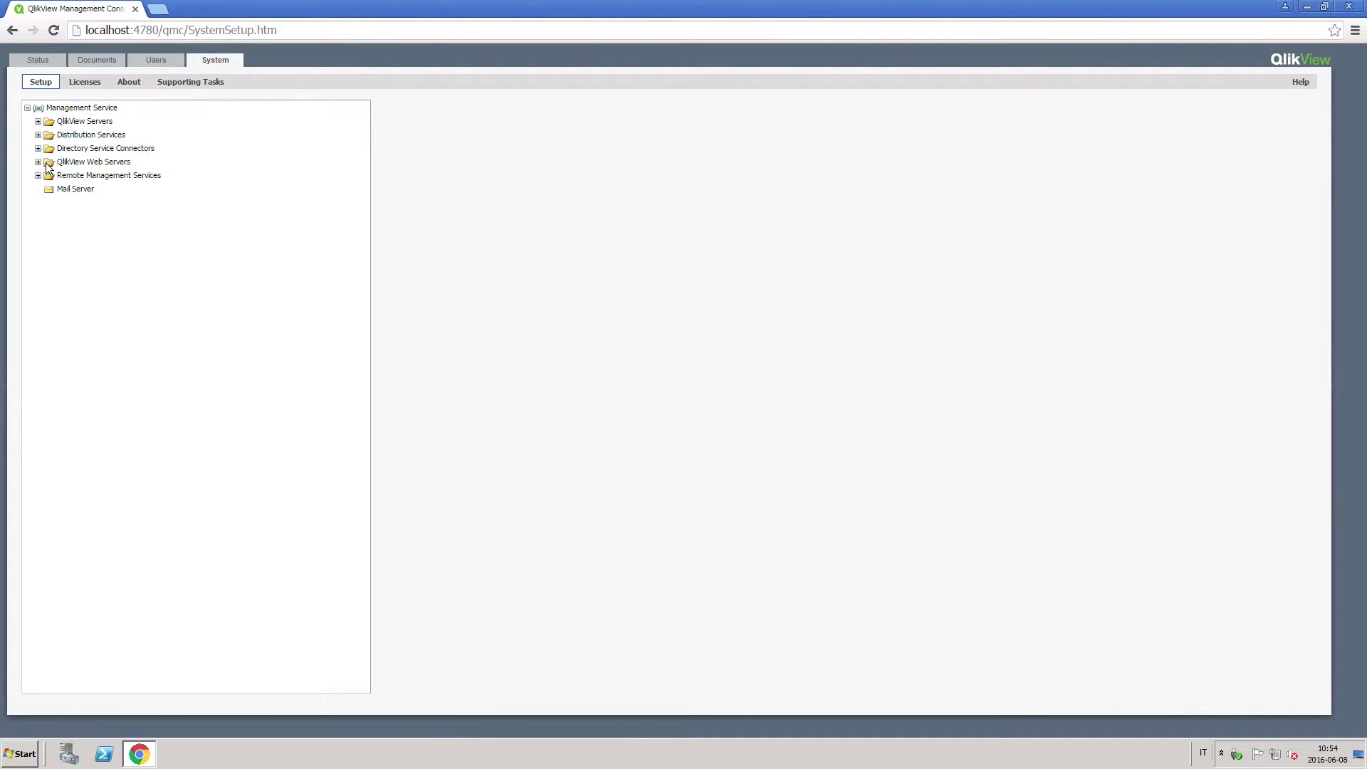
{"action": "left_click", "coordinate": [38, 162]}
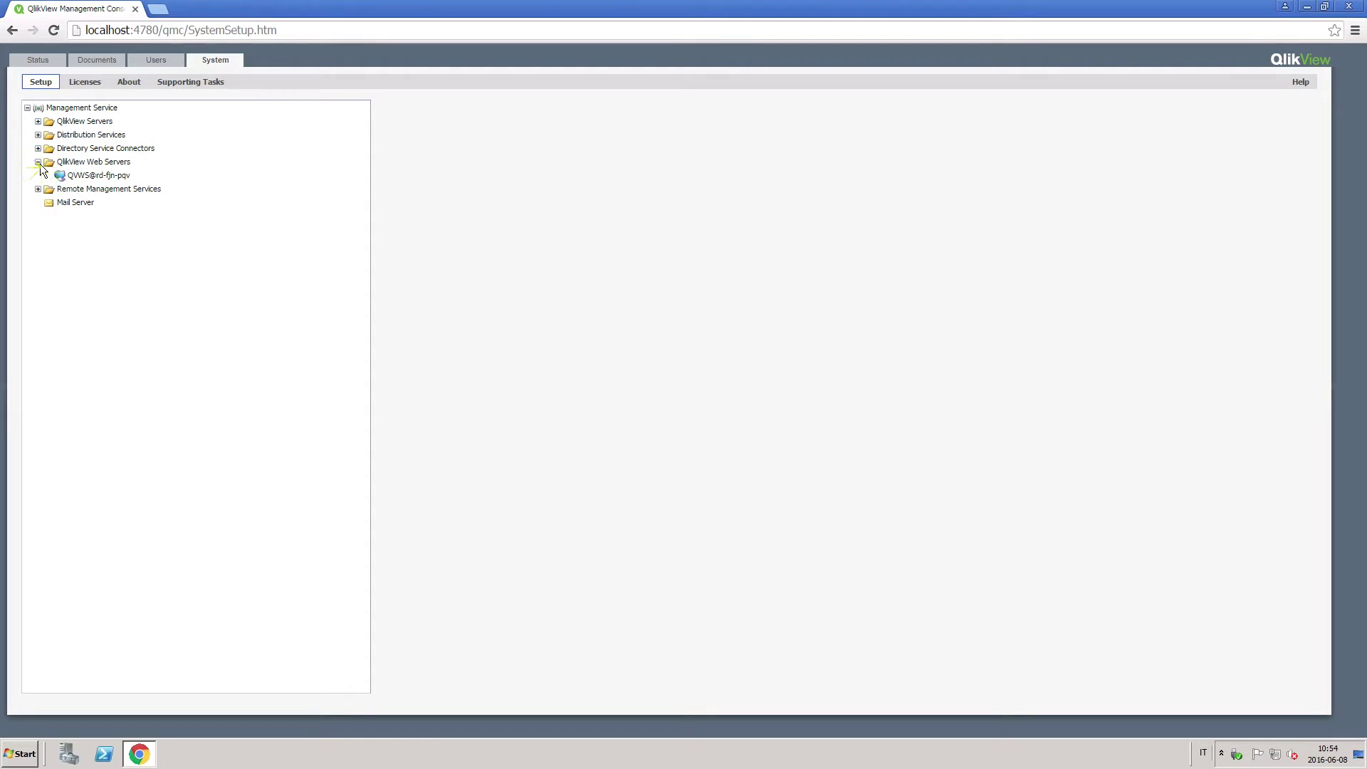
{"action": "left_click", "coordinate": [107, 178]}
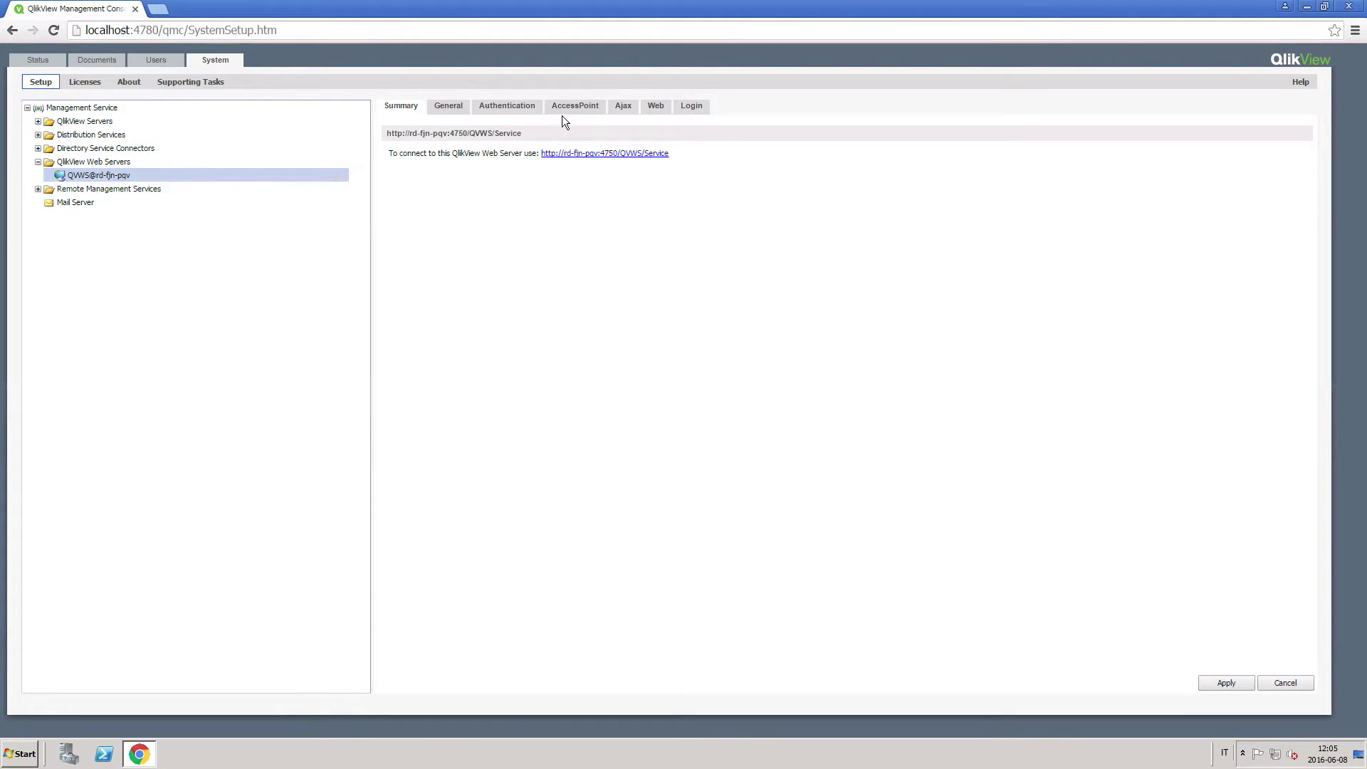
{"action": "left_click", "coordinate": [575, 107]}
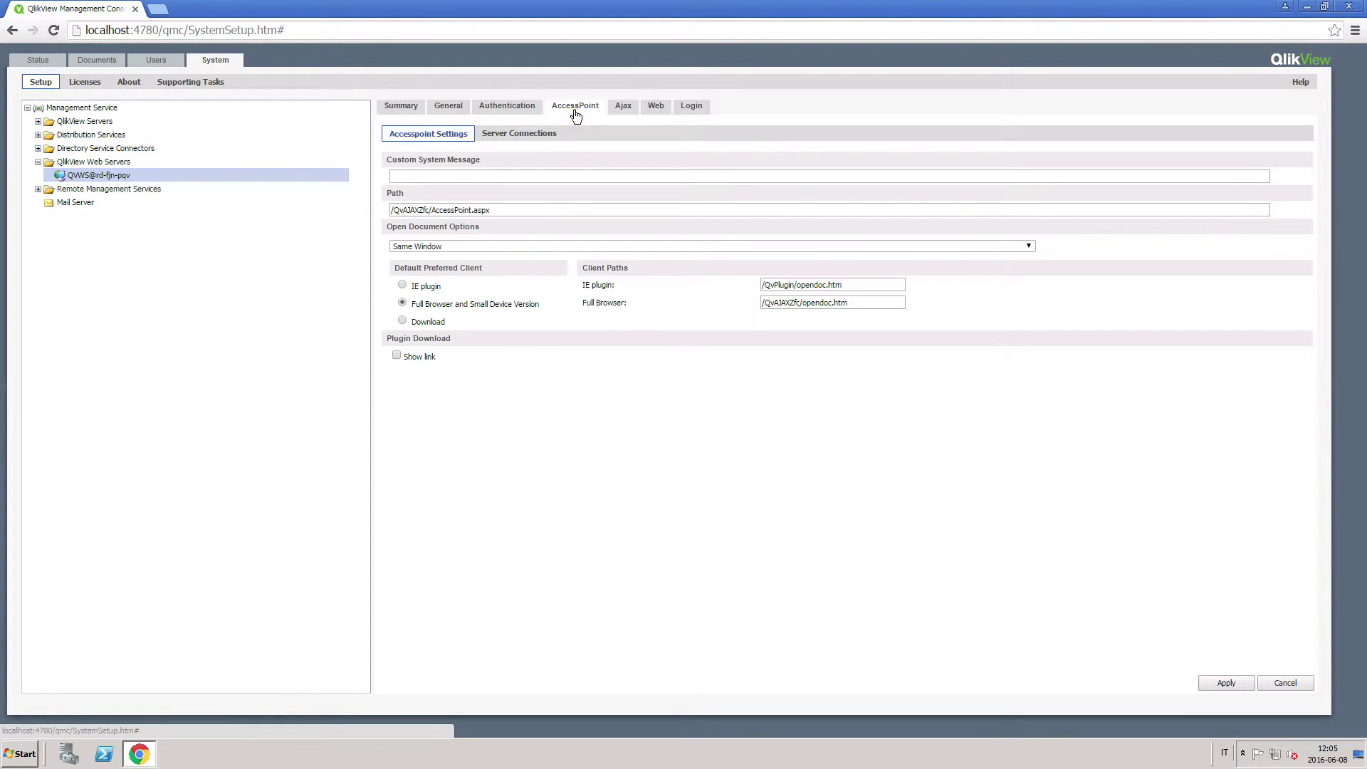
{"action": "left_click", "coordinate": [522, 139]}
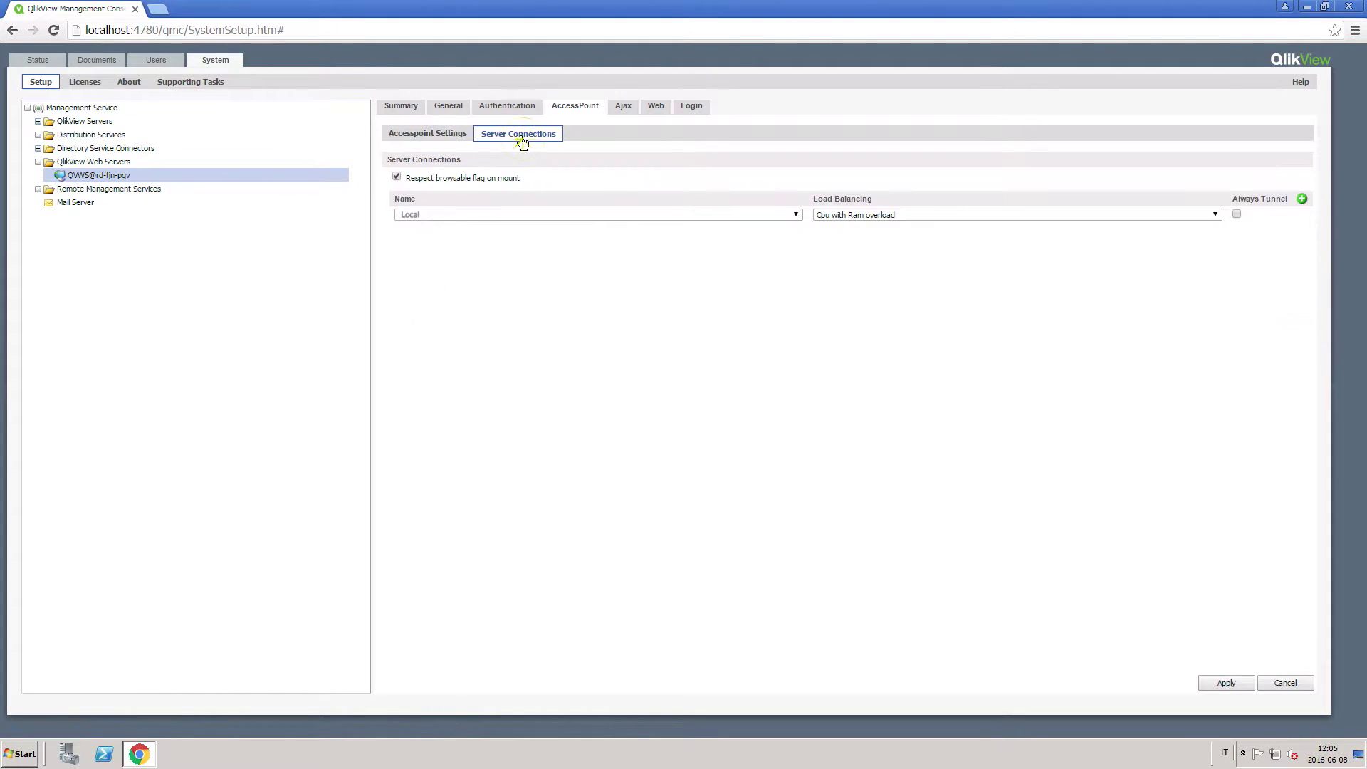
{"action": "left_click", "coordinate": [558, 211]}
{"action": "left_click", "coordinate": [530, 227]}
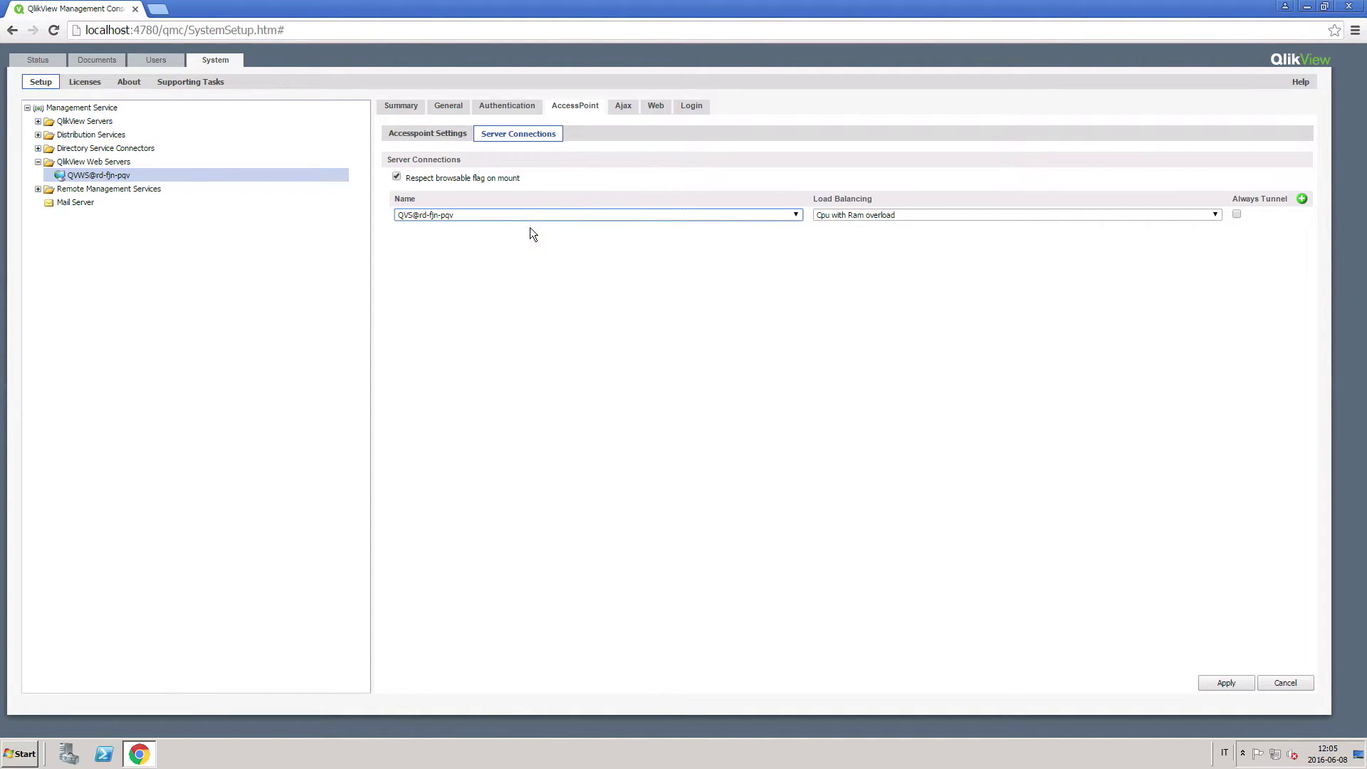
{"action": "left_click", "coordinate": [1224, 684]}
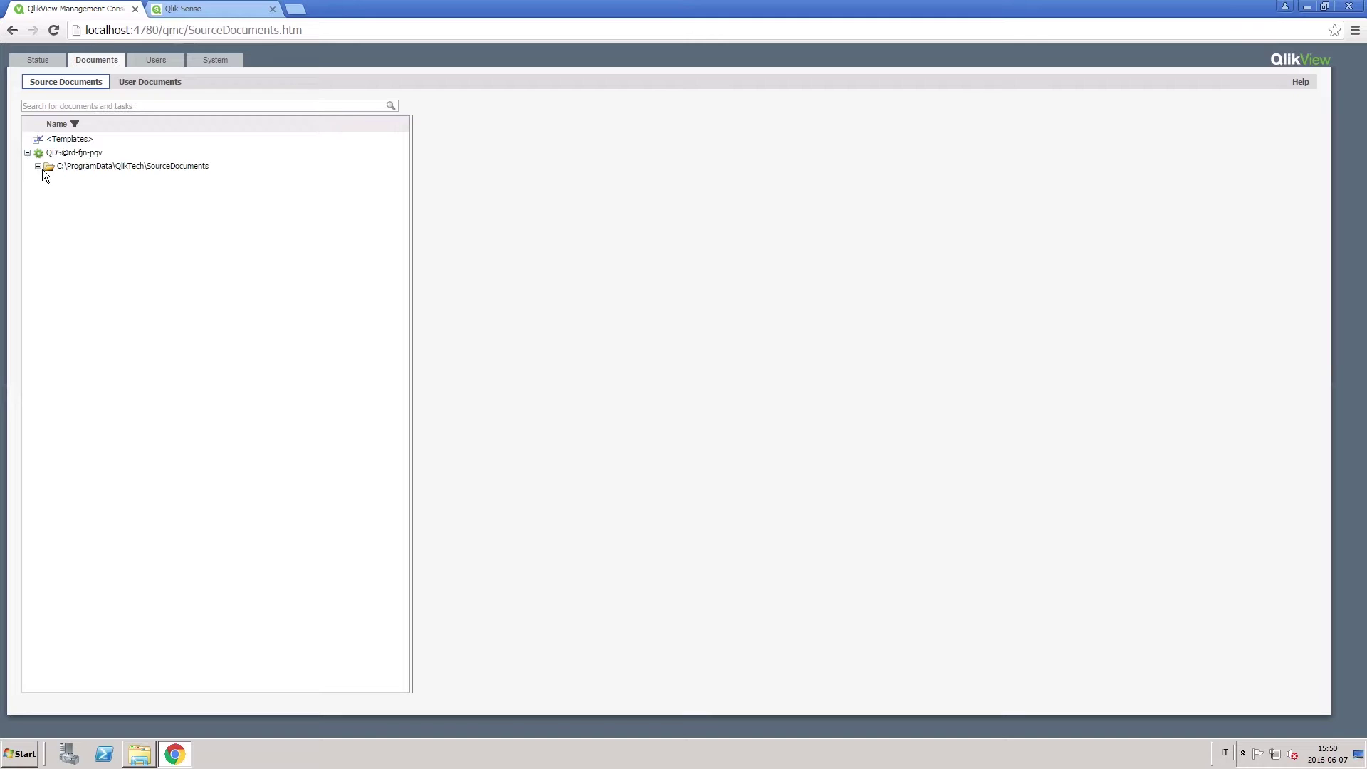
Select Movies Database.qvw in the expanded SourceDocuments folder
{"action": "left_click", "coordinate": [39, 165]}
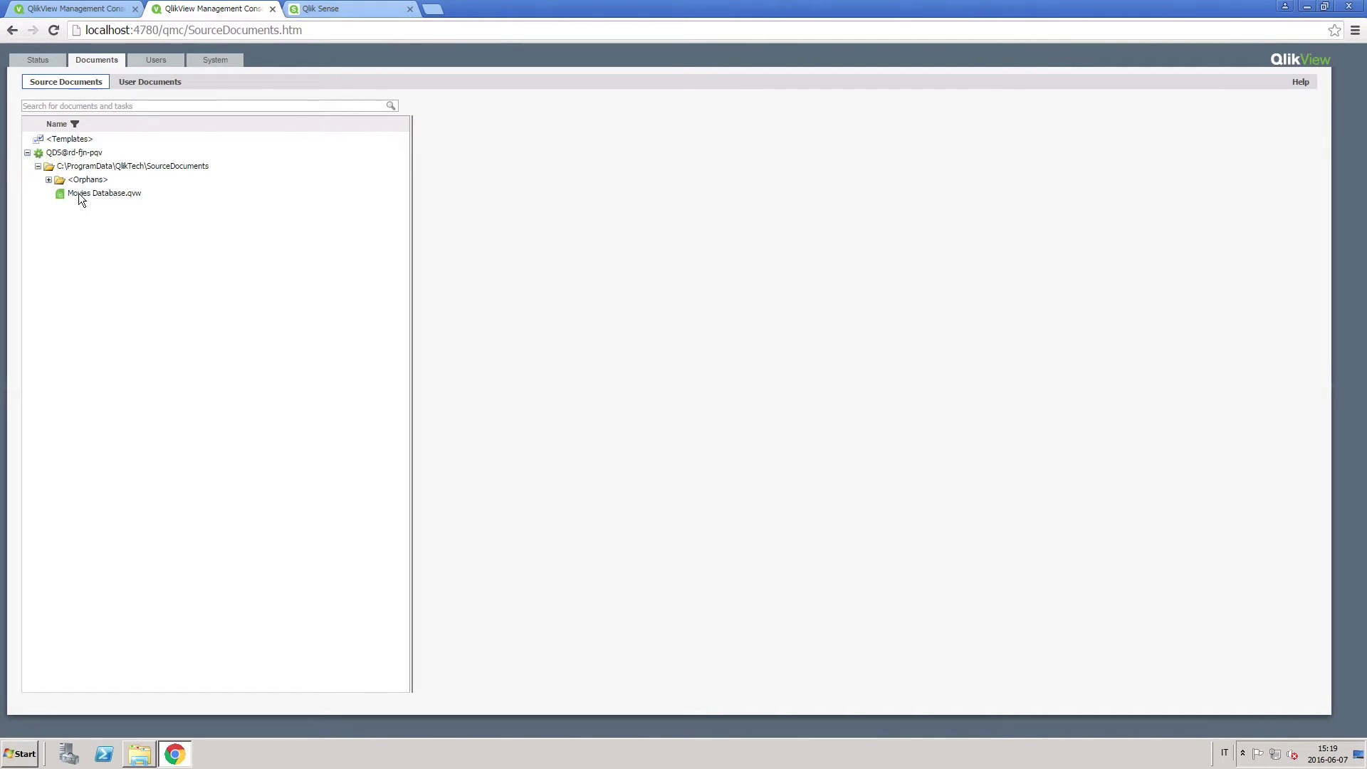
{"action": "left_click", "coordinate": [90, 195]}
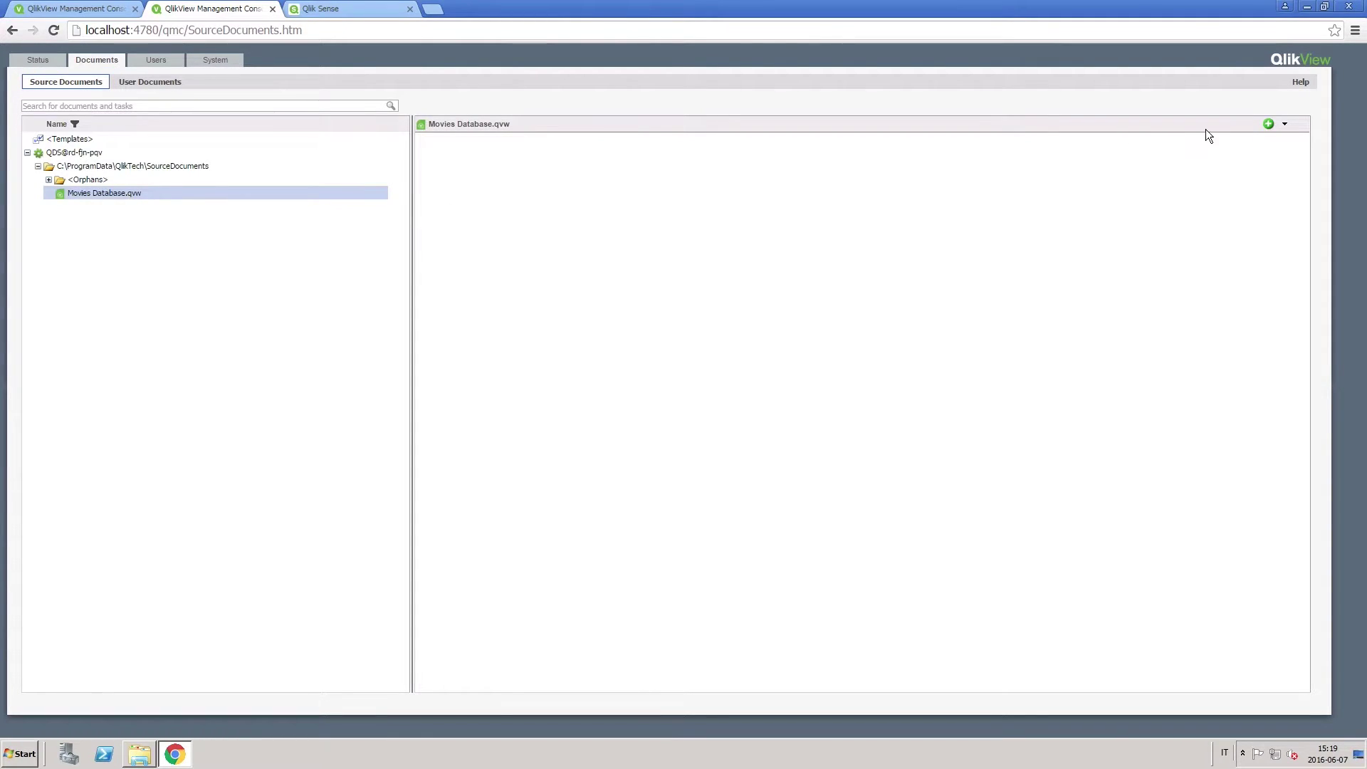
Create a task distributing Movies Database.qvw to a QlikView Server for named users only
{"action": "left_click", "coordinate": [1267, 125]}
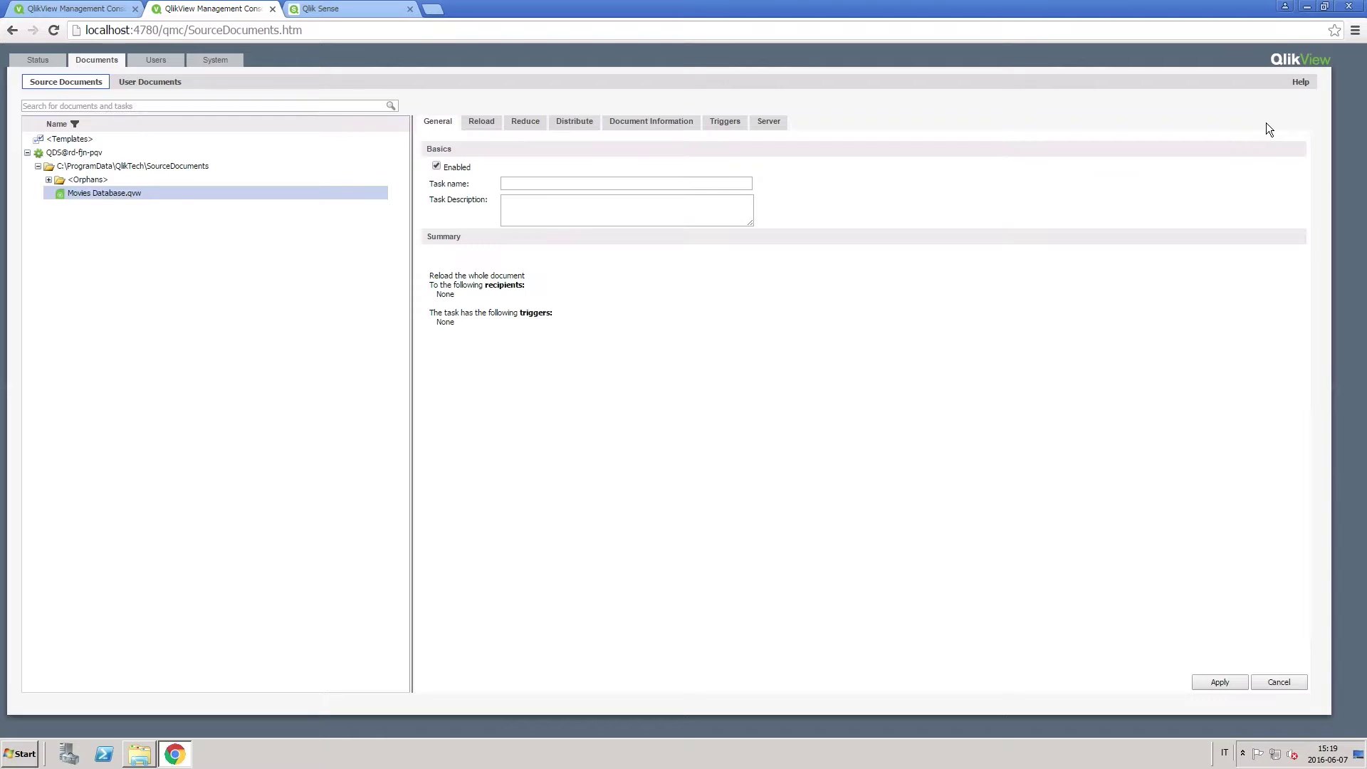
{"action": "left_click", "coordinate": [591, 123]}
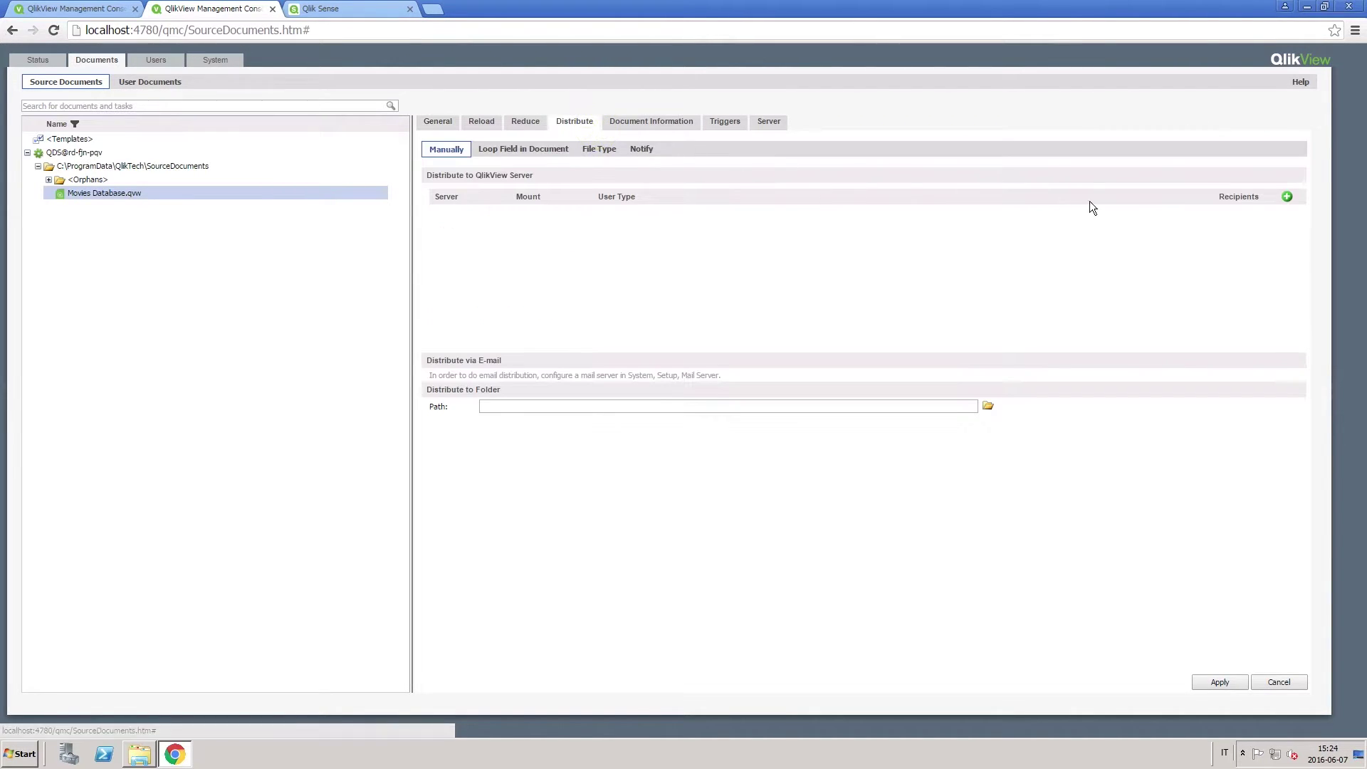
{"action": "left_click", "coordinate": [1287, 198]}
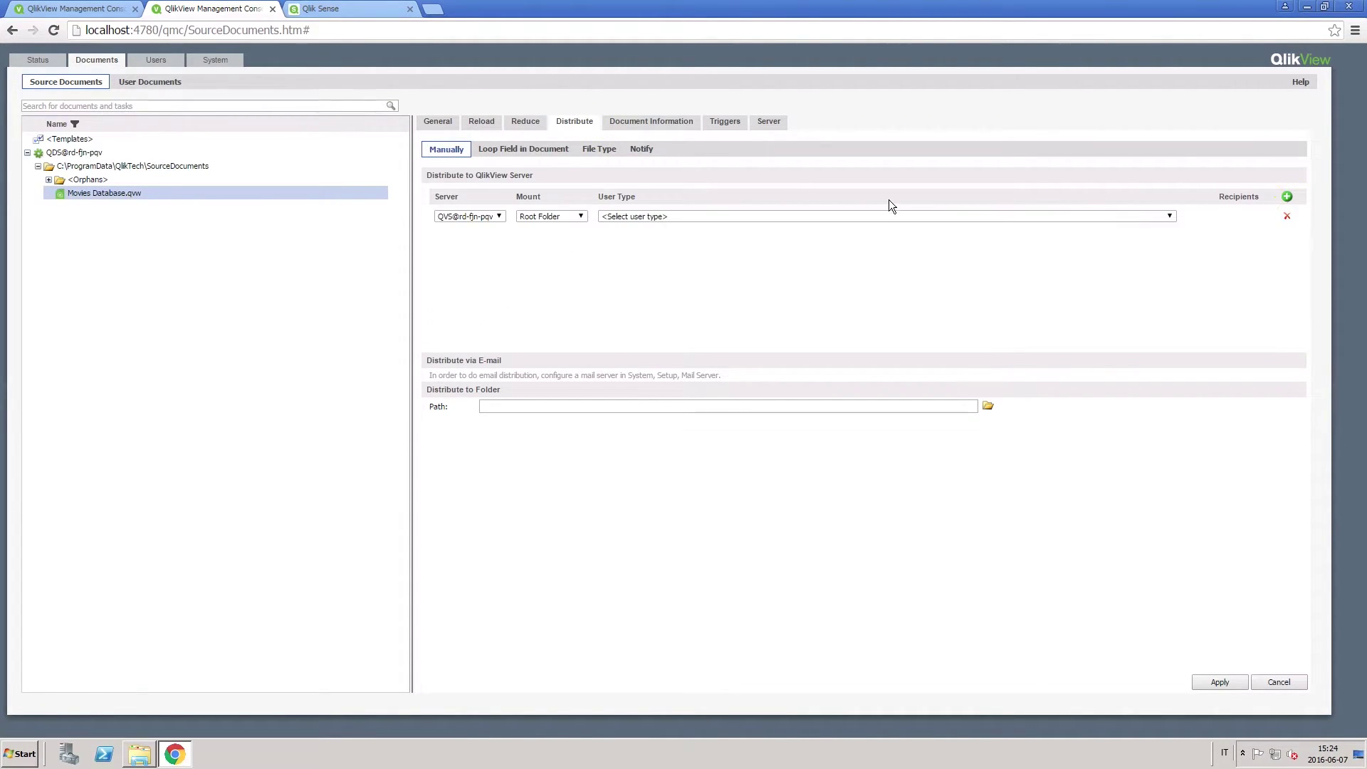
{"action": "left_click", "coordinate": [614, 217]}
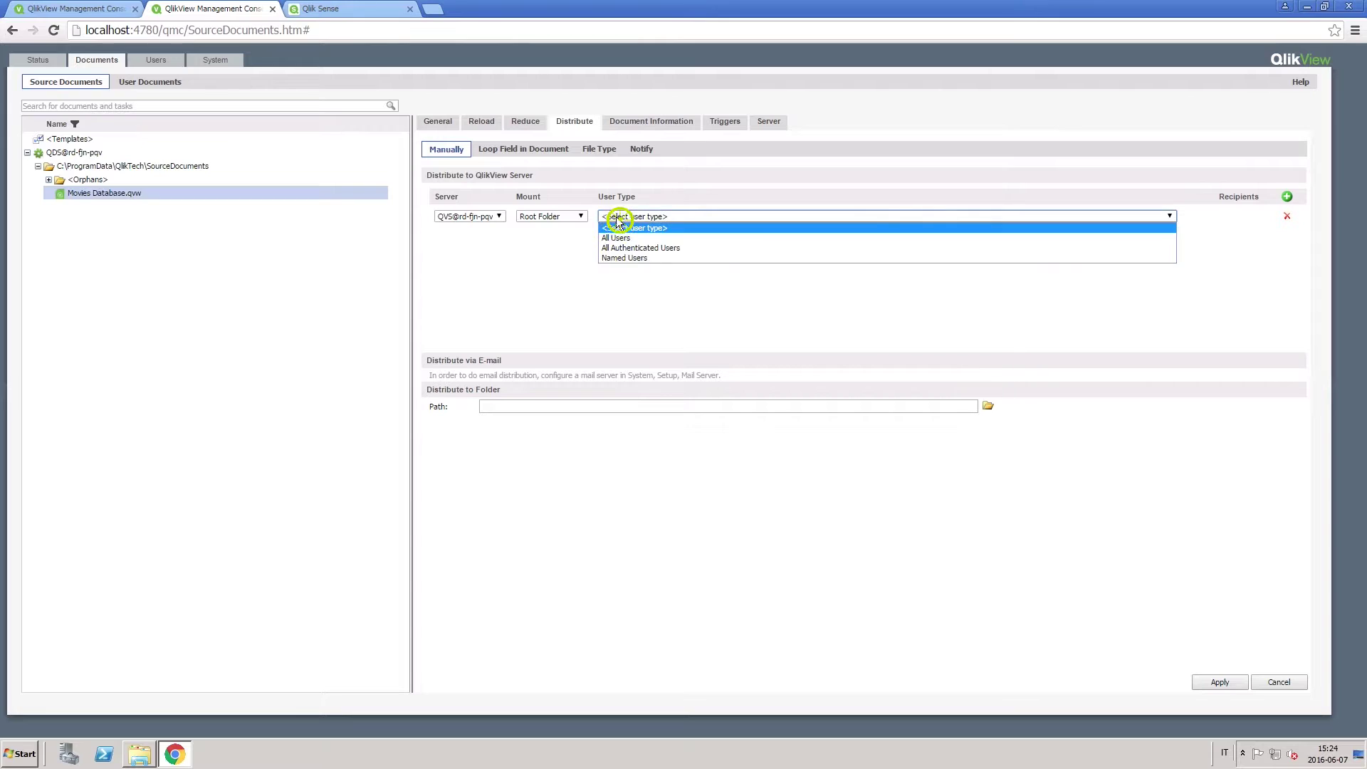
{"action": "left_click", "coordinate": [610, 258]}
Add the user found by searching 'gpn' as the named recipient and confirm
{"action": "left_click", "coordinate": [1274, 217]}
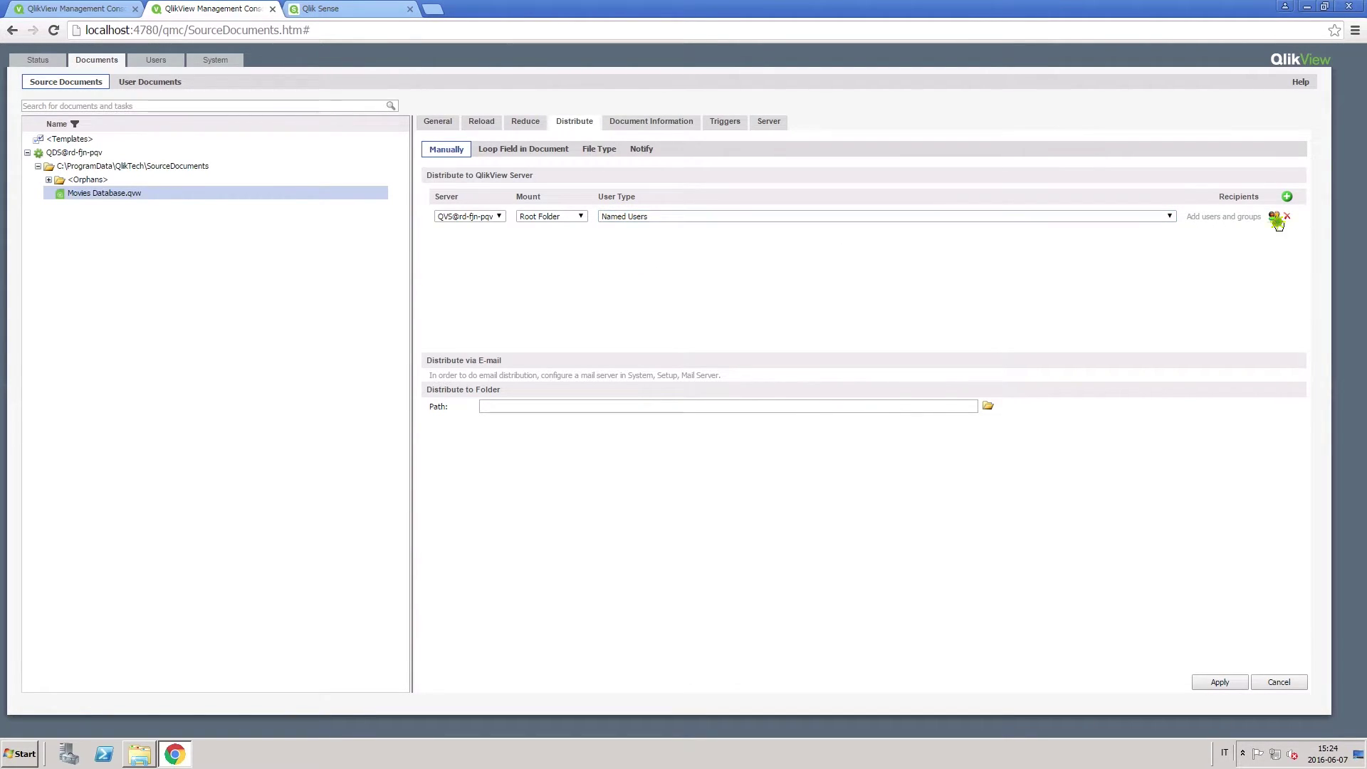
{"action": "left_click", "coordinate": [602, 258]}
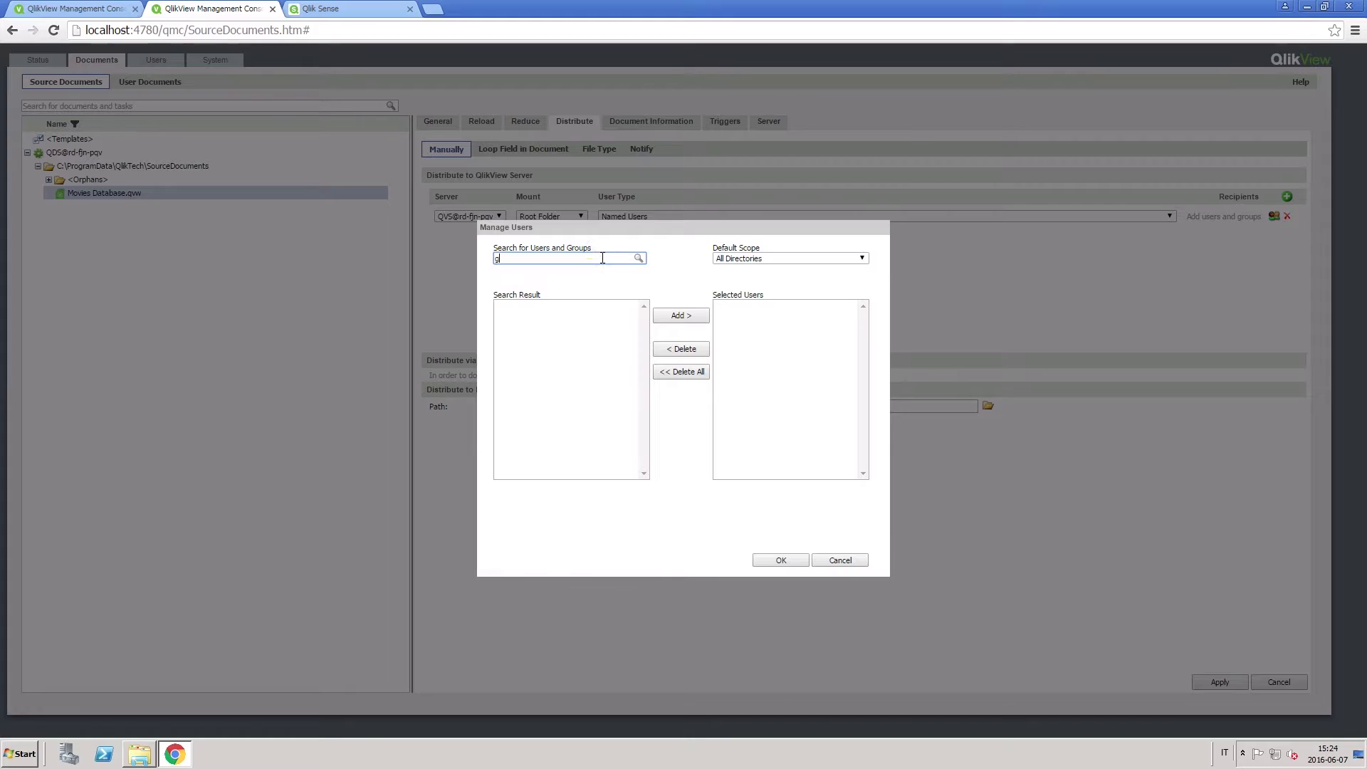
{"action": "type", "text": "pn"}
{"action": "left_click", "coordinate": [638, 259]}
{"action": "left_click", "coordinate": [548, 309]}
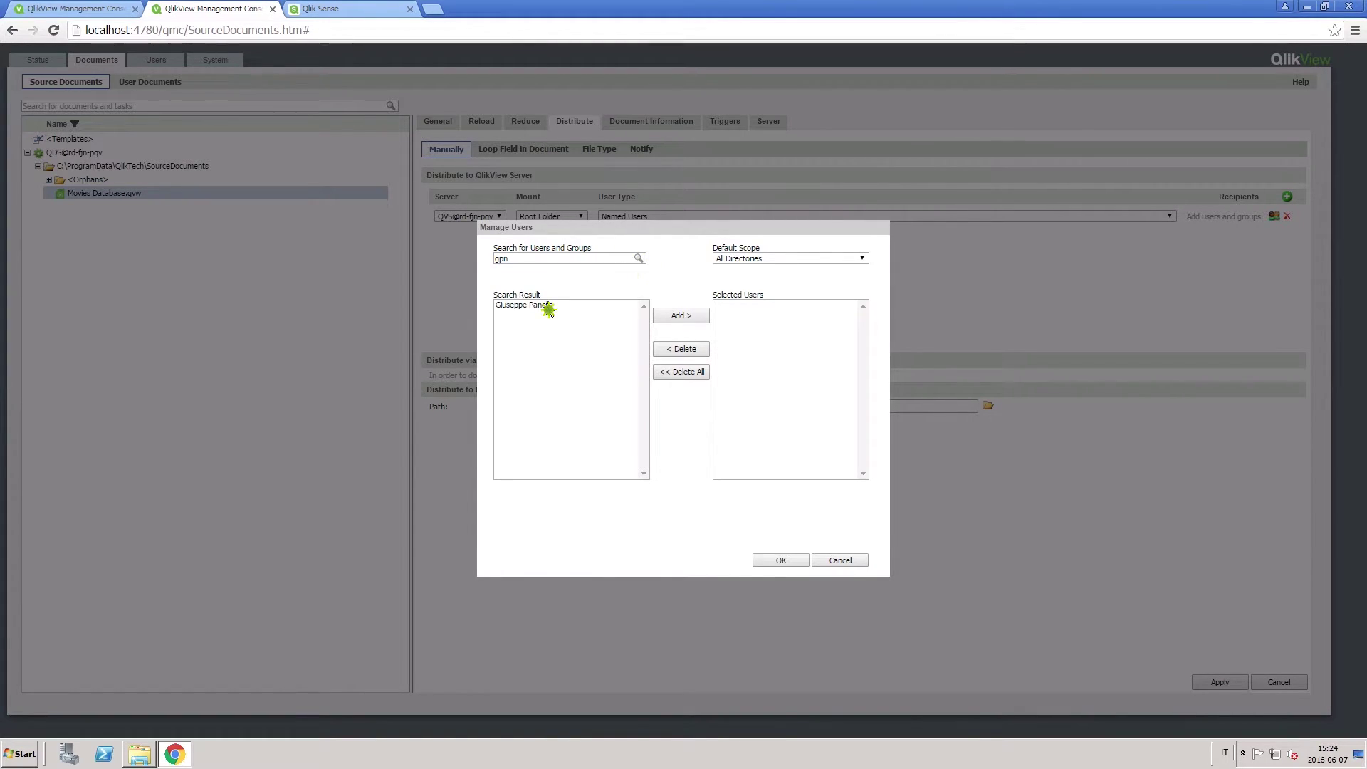
{"action": "left_click", "coordinate": [680, 315]}
{"action": "left_click", "coordinate": [787, 558]}
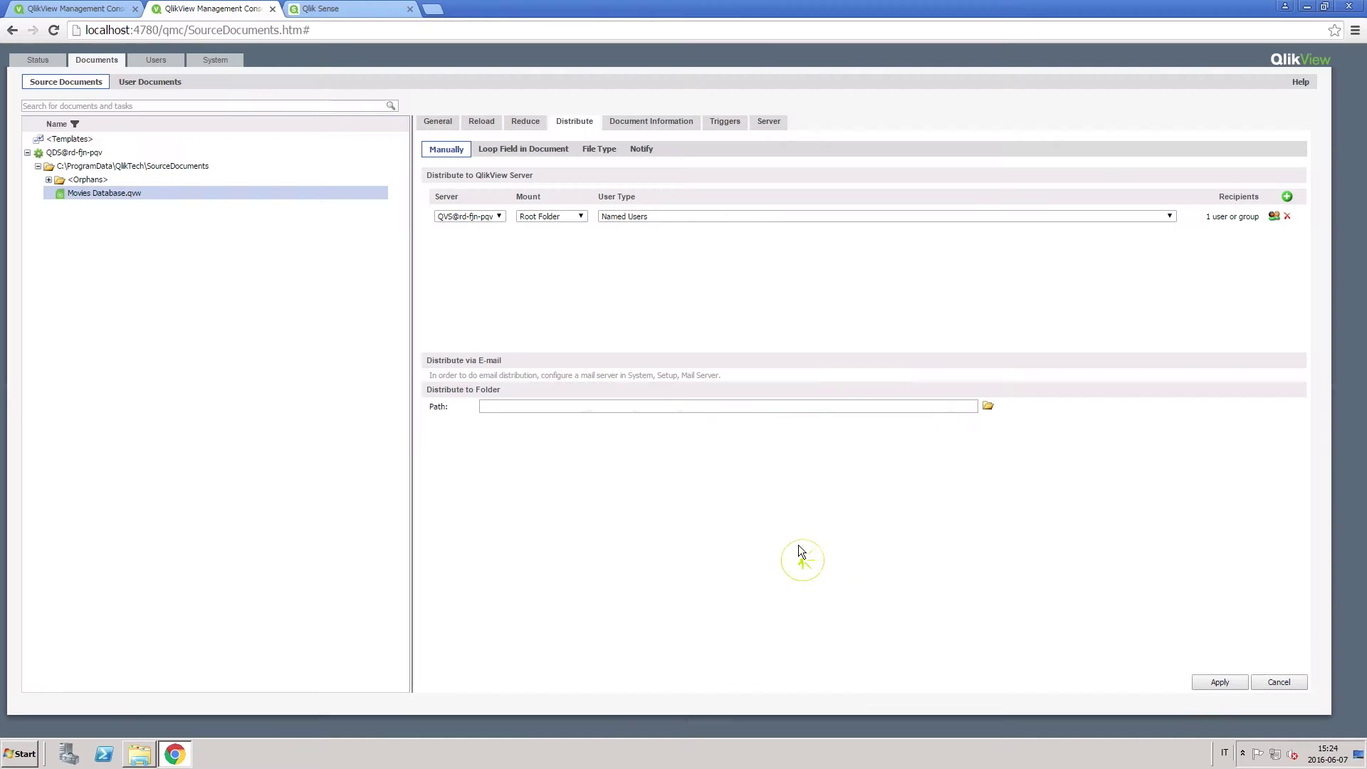
{"action": "left_click", "coordinate": [645, 124]}
Add document attribute ShowInSenseHub with value true and apply the settings
{"action": "left_click", "coordinate": [1290, 264]}
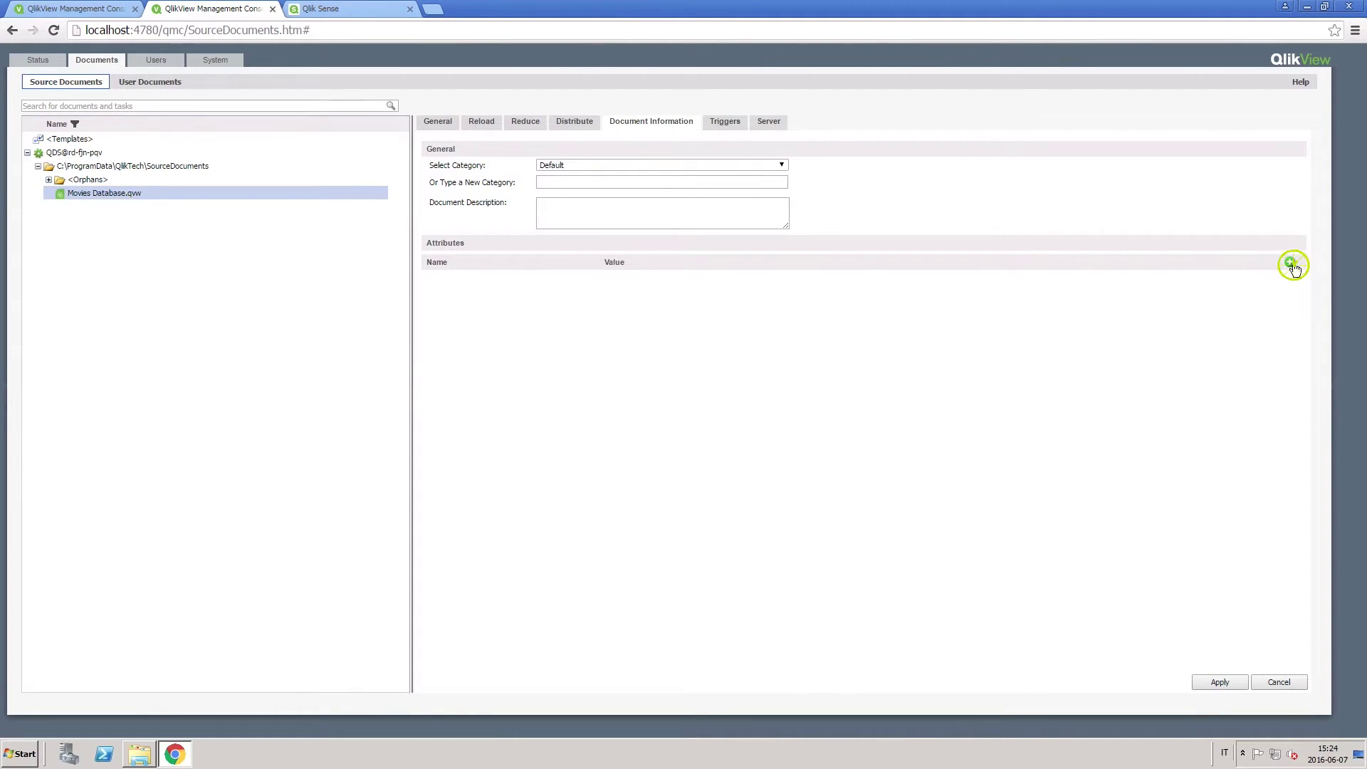
{"action": "left_click", "coordinate": [515, 281]}
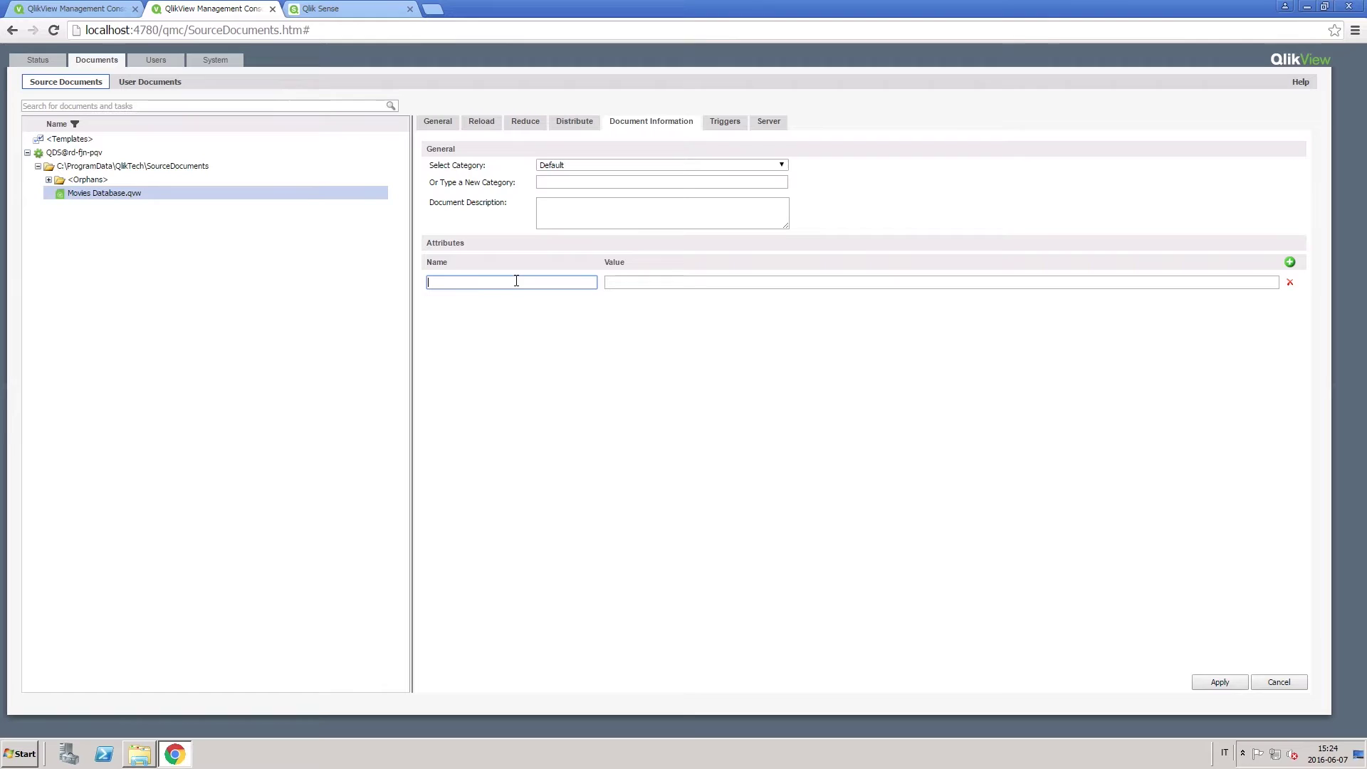
{"action": "type", "text": "ShowInSenseHub"}
{"action": "left_click", "coordinate": [635, 280]}
{"action": "type", "text": "true"}
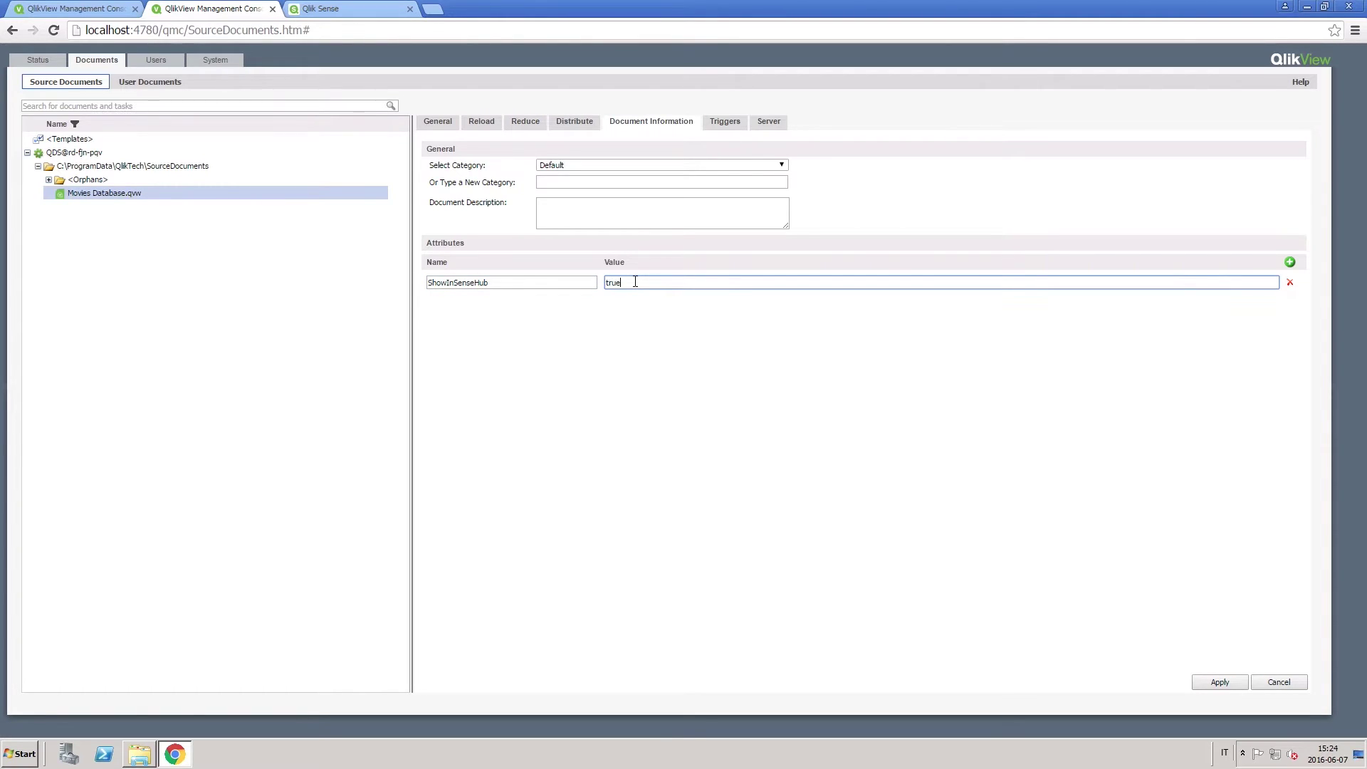
{"action": "left_click", "coordinate": [1210, 686]}
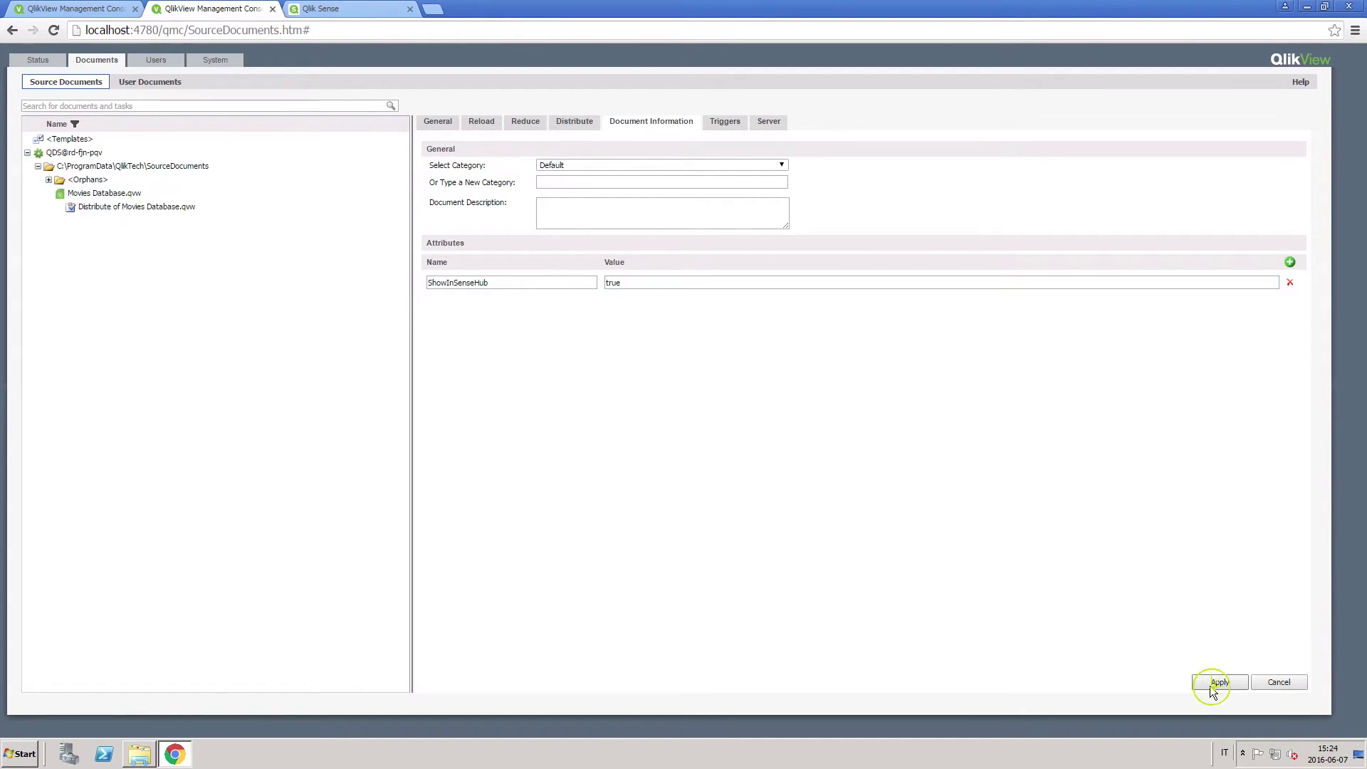
Run the 'Distribute of Movies Database.qvw' task from the Status tab's Default folder
{"action": "left_click", "coordinate": [43, 60]}
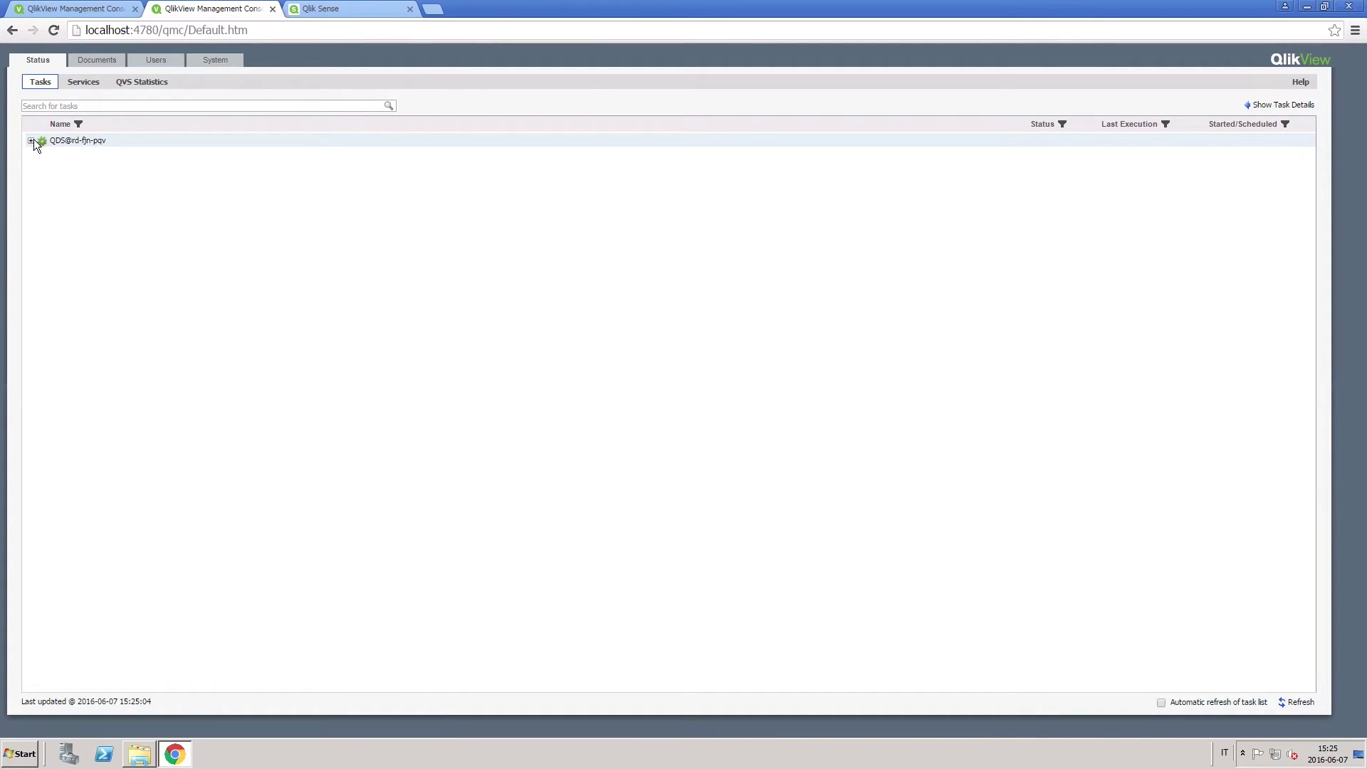
{"action": "left_click", "coordinate": [32, 140]}
{"action": "left_click", "coordinate": [42, 153]}
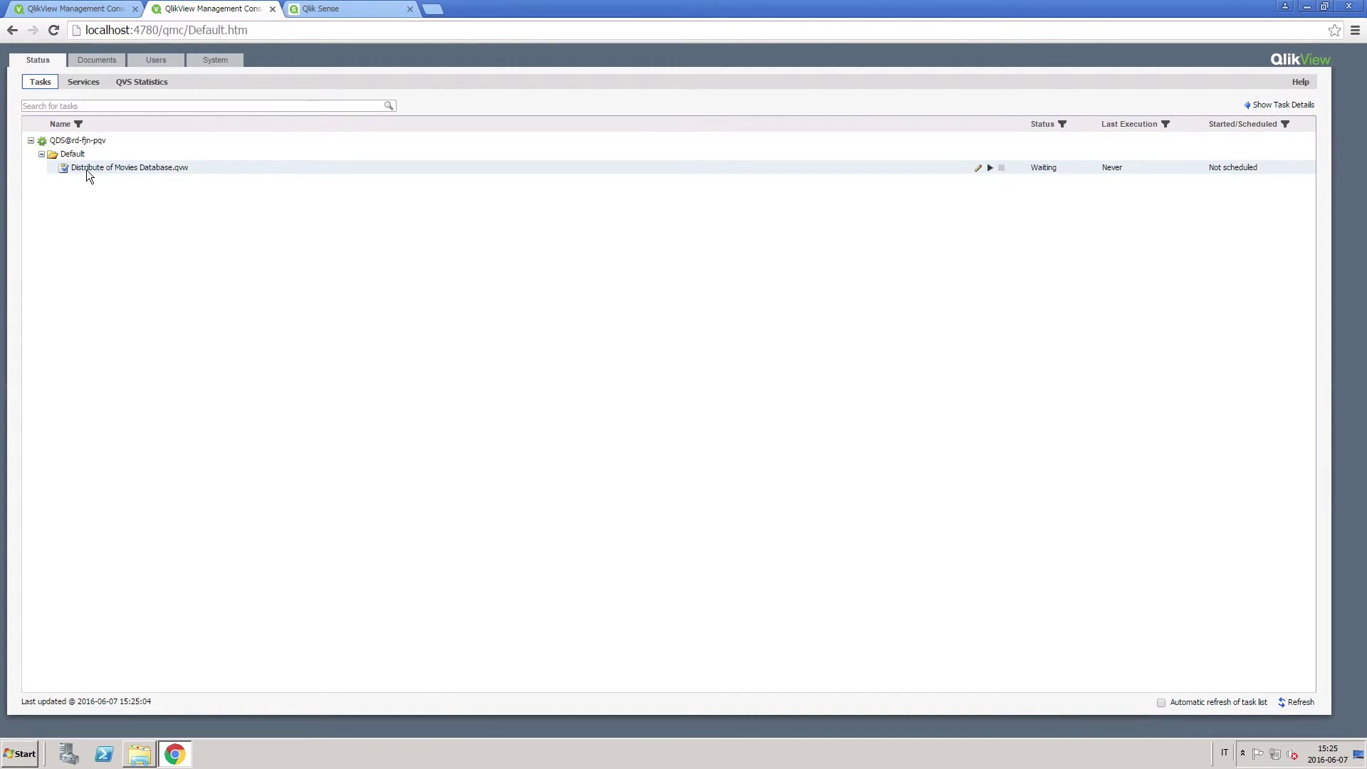
{"action": "left_click", "coordinate": [105, 171]}
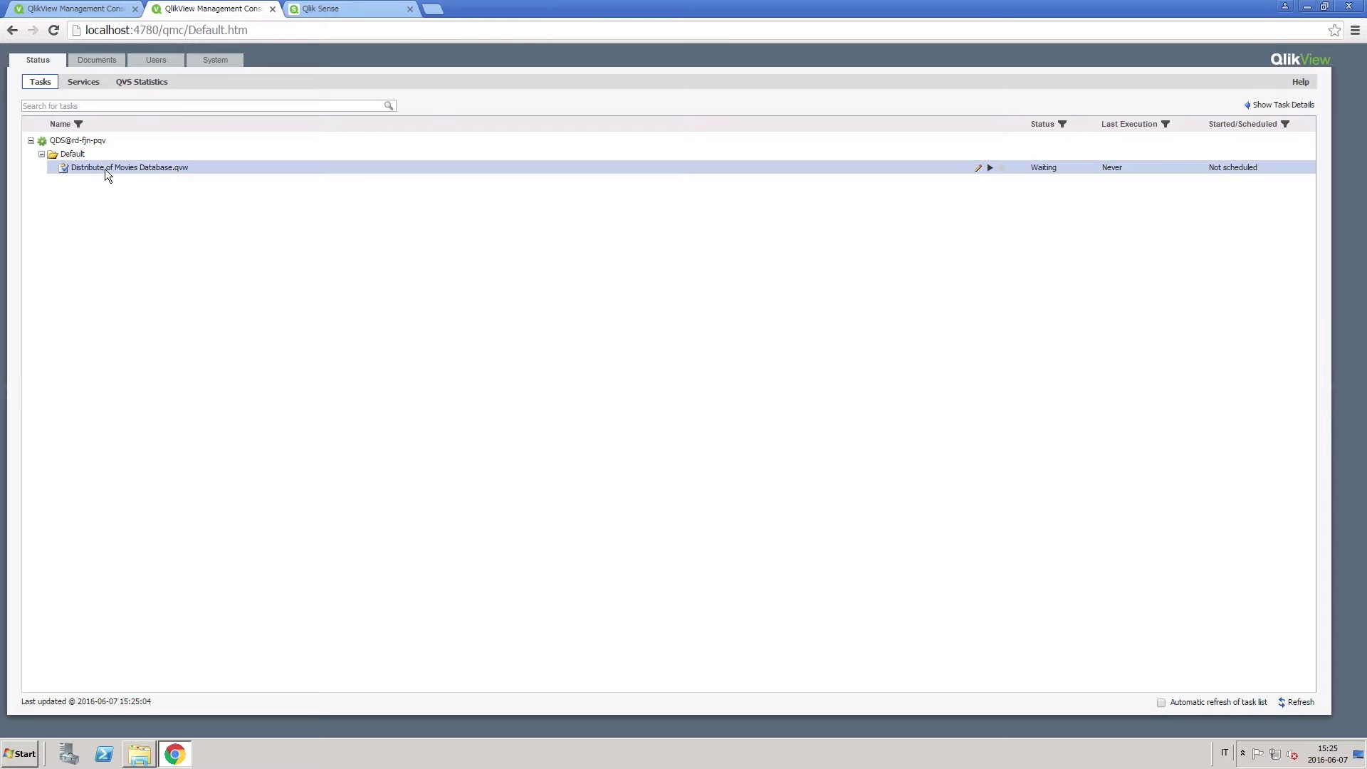
{"action": "left_click", "coordinate": [992, 169]}
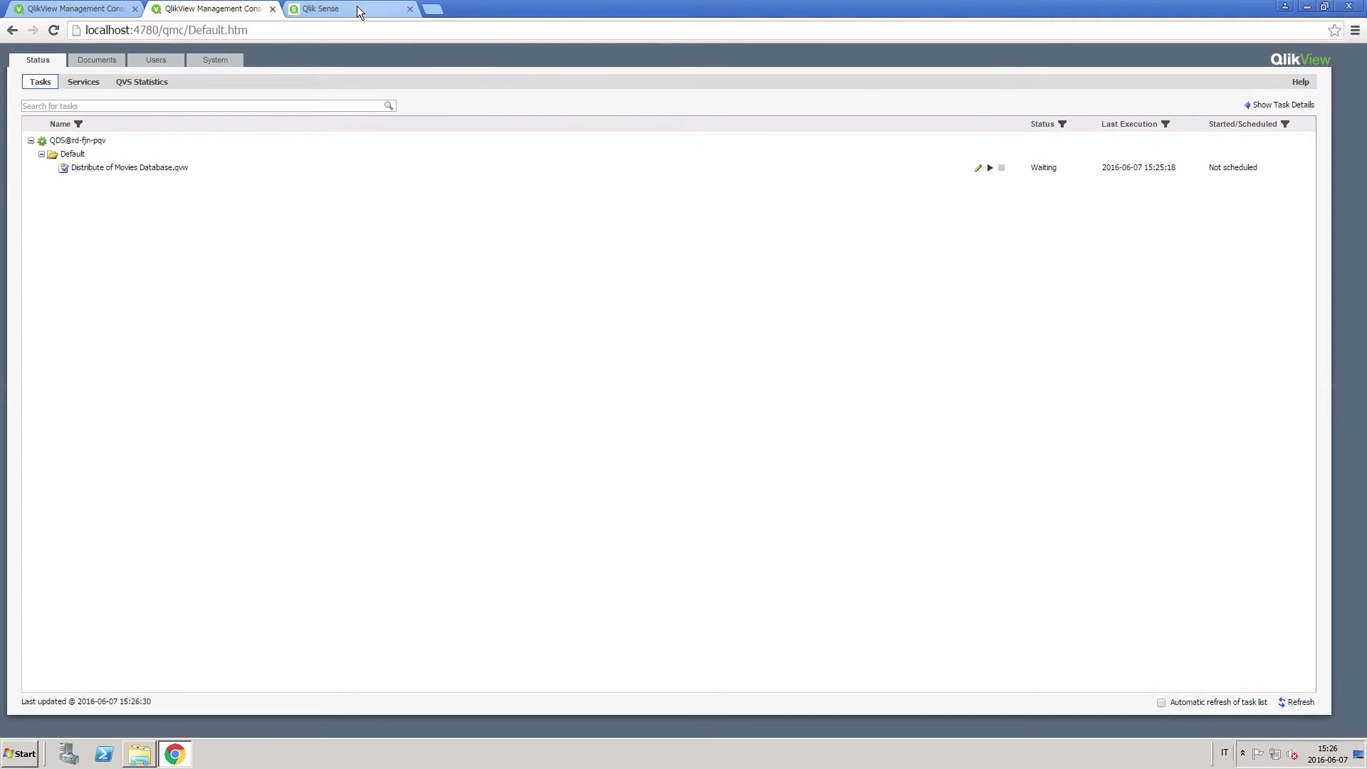
Open the Movies Database tile under QlikView documents in the Qlik Sense hub
{"action": "left_click", "coordinate": [361, 11]}
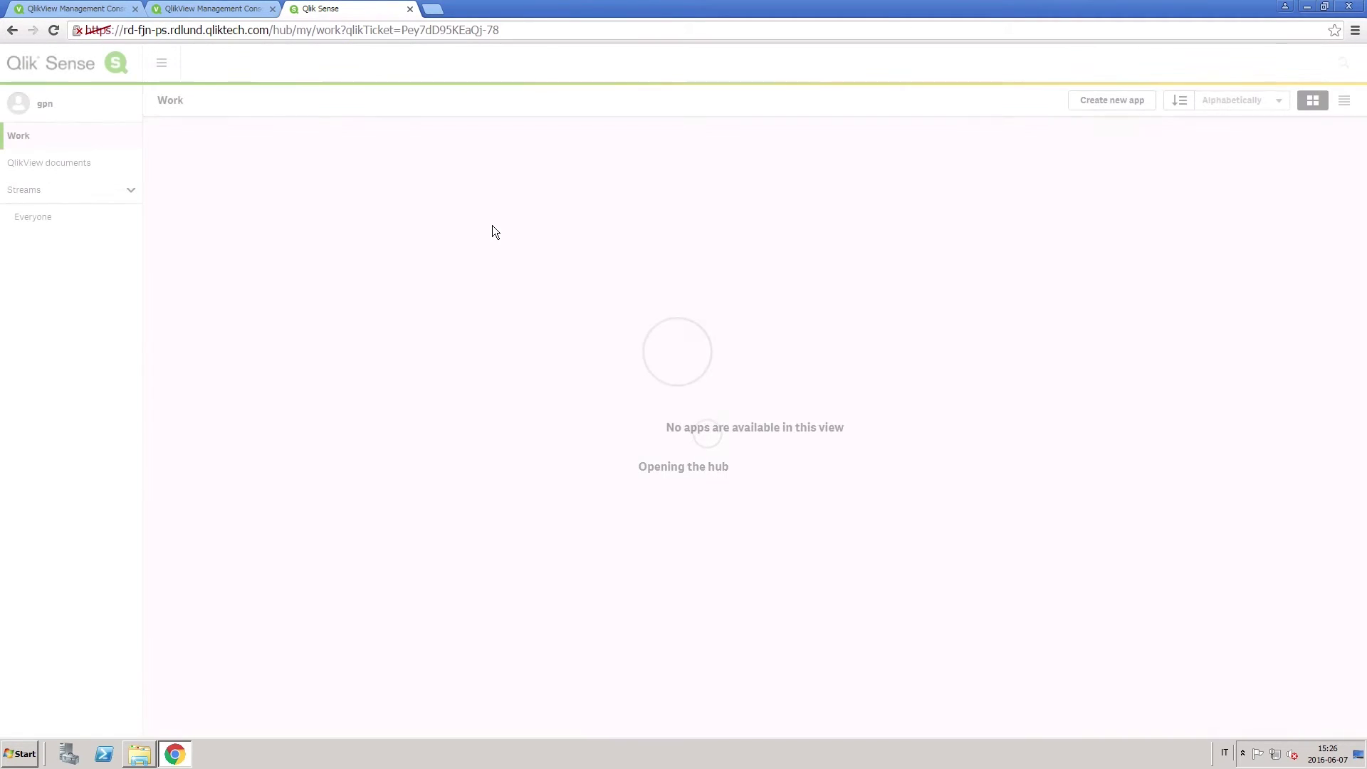
{"action": "left_click", "coordinate": [81, 169]}
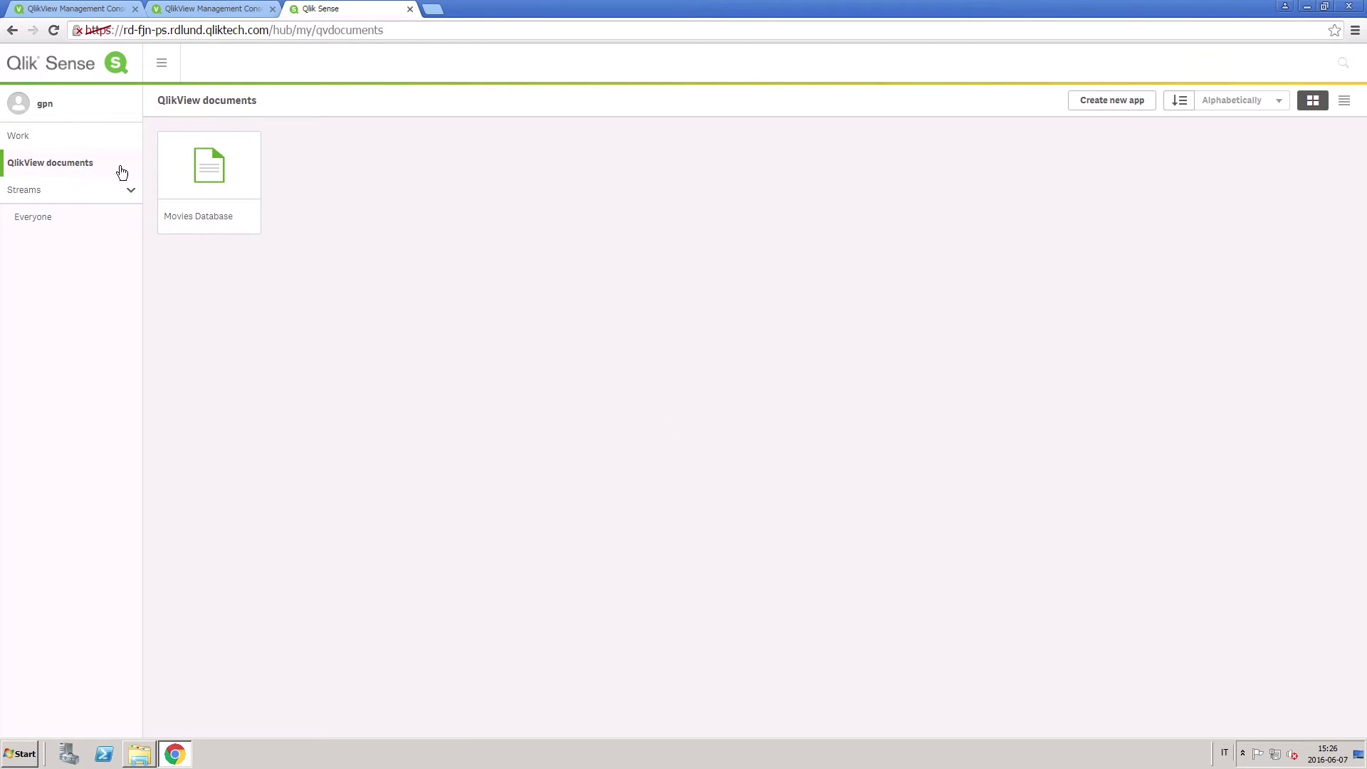
{"action": "left_click", "coordinate": [222, 184]}
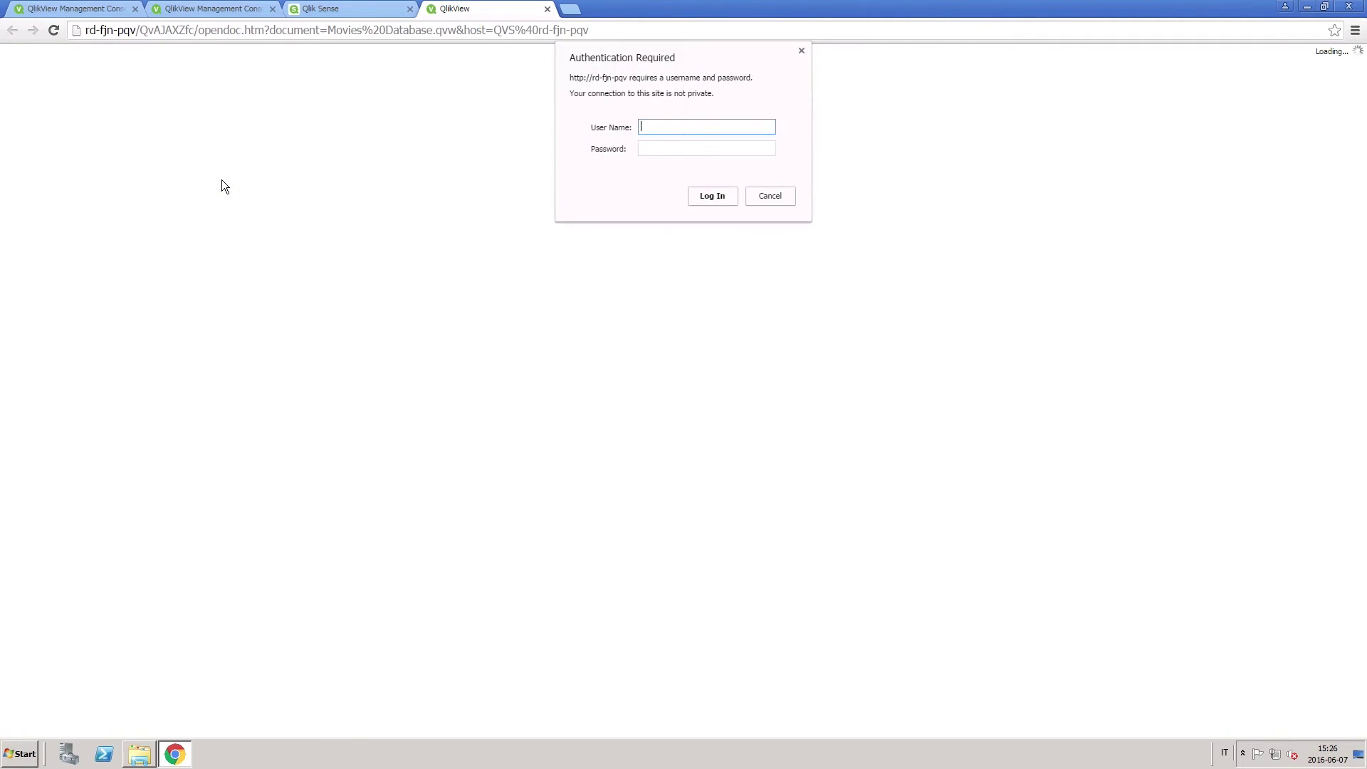
{"action": "type", "text": "GPN"}
Log in to AccessPoint and open the Movies Database Dashboard sheet
{"action": "key", "text": "Tab"}
{"action": "type", "text": "*********"}
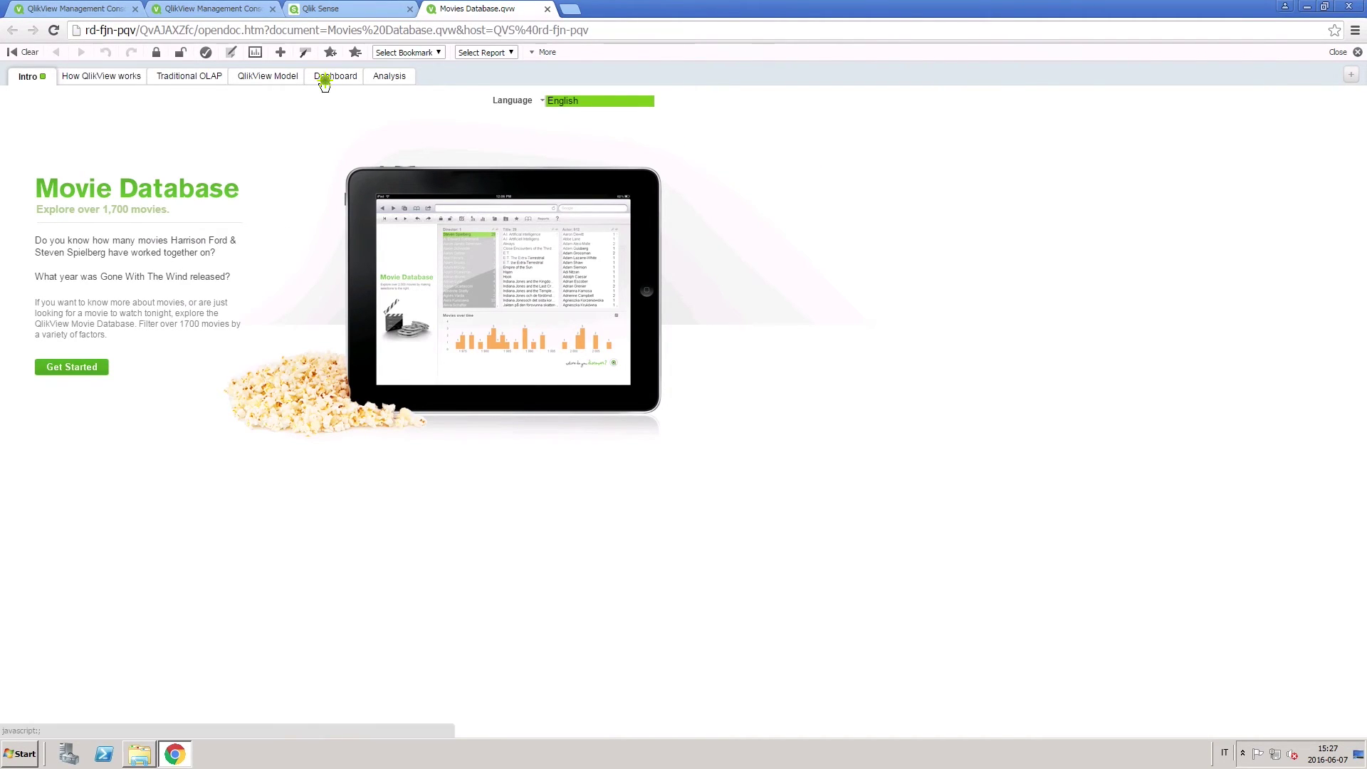
{"action": "left_click", "coordinate": [324, 76]}
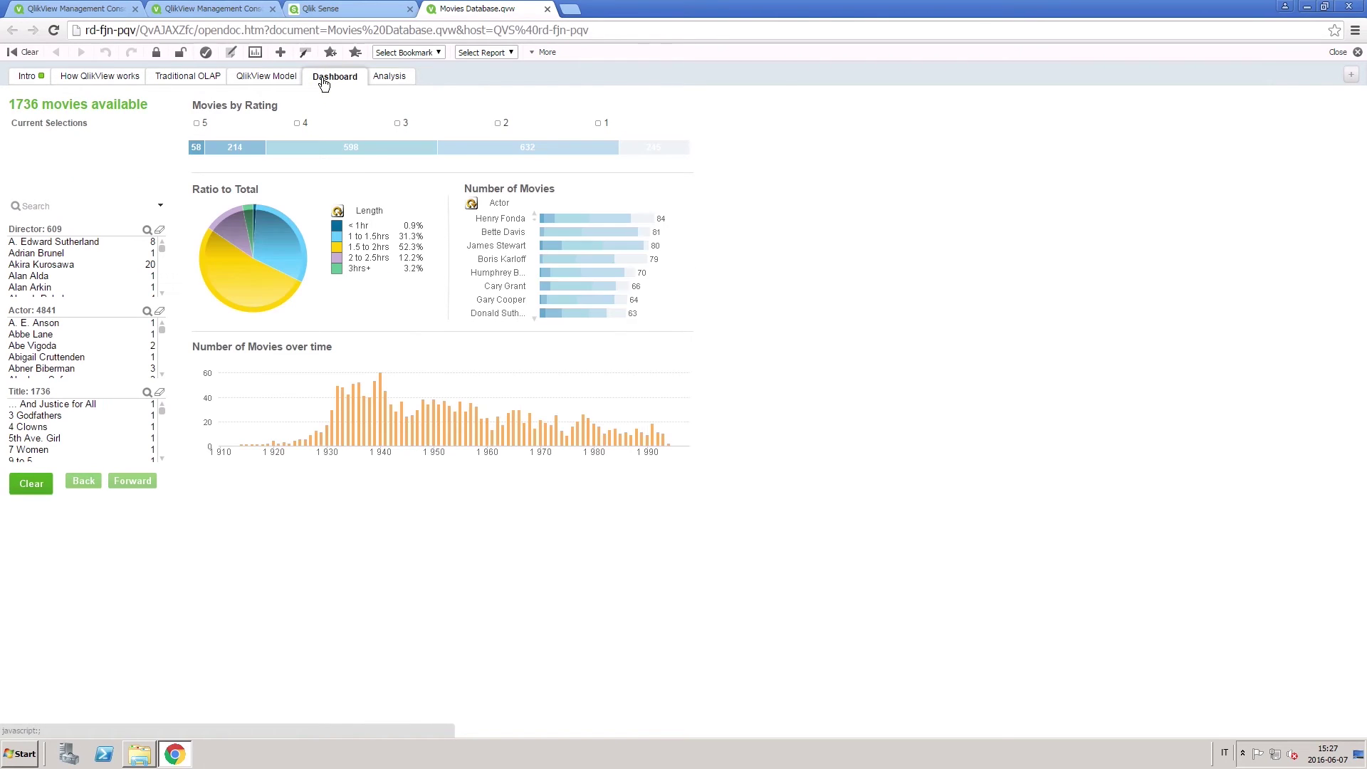